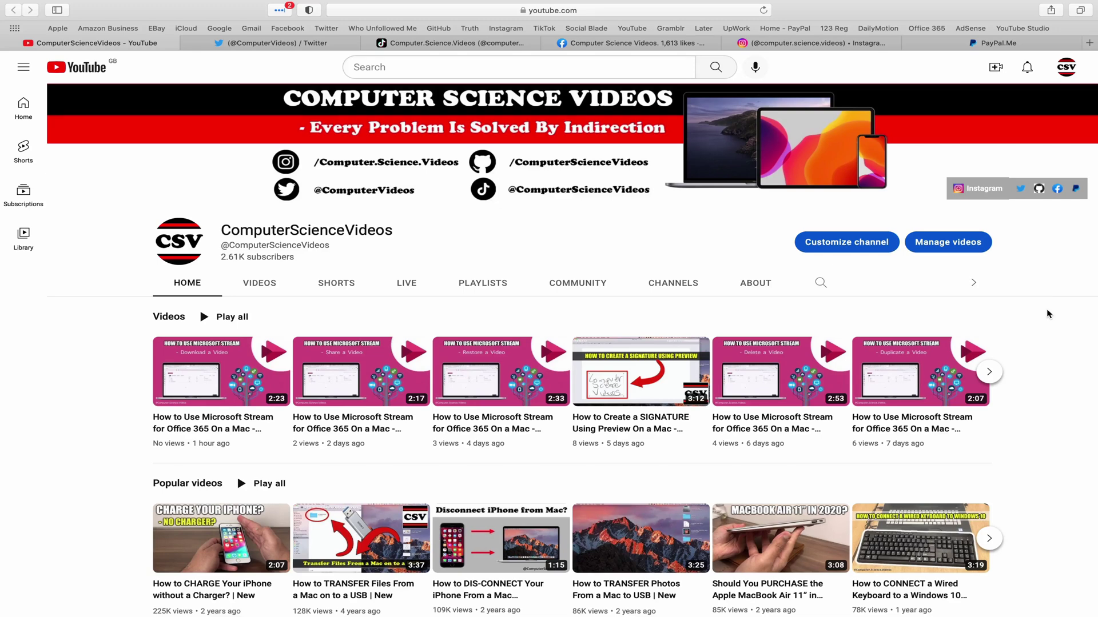
Step: View the channel's Twitter, TikTok, Facebook, Instagram and PayPal.Me tabs in Safari in turn
click(261, 44)
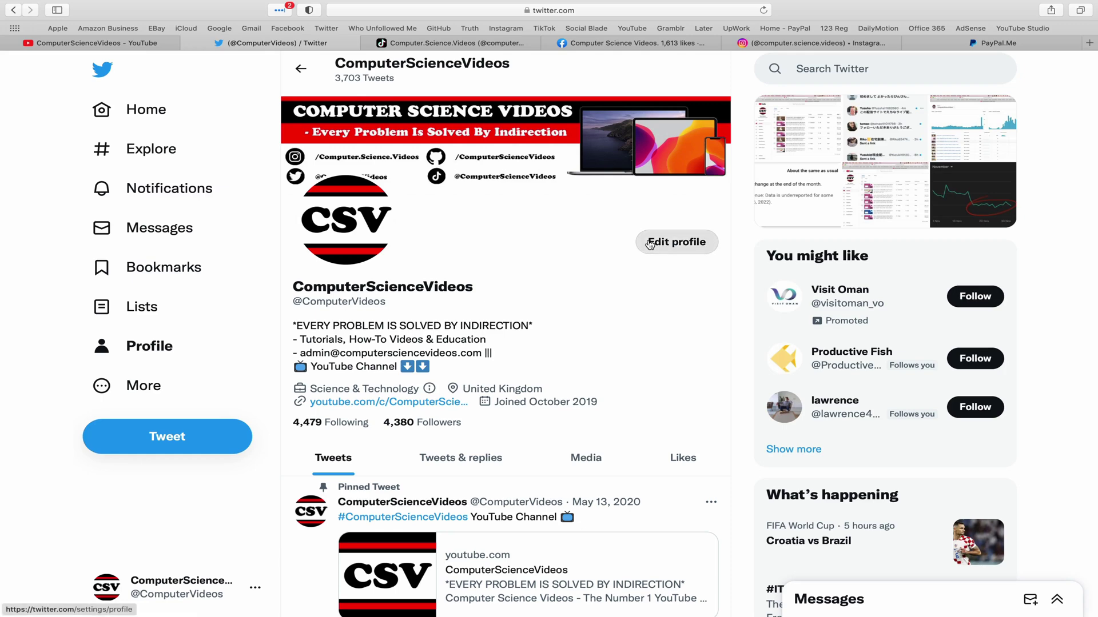
click(479, 46)
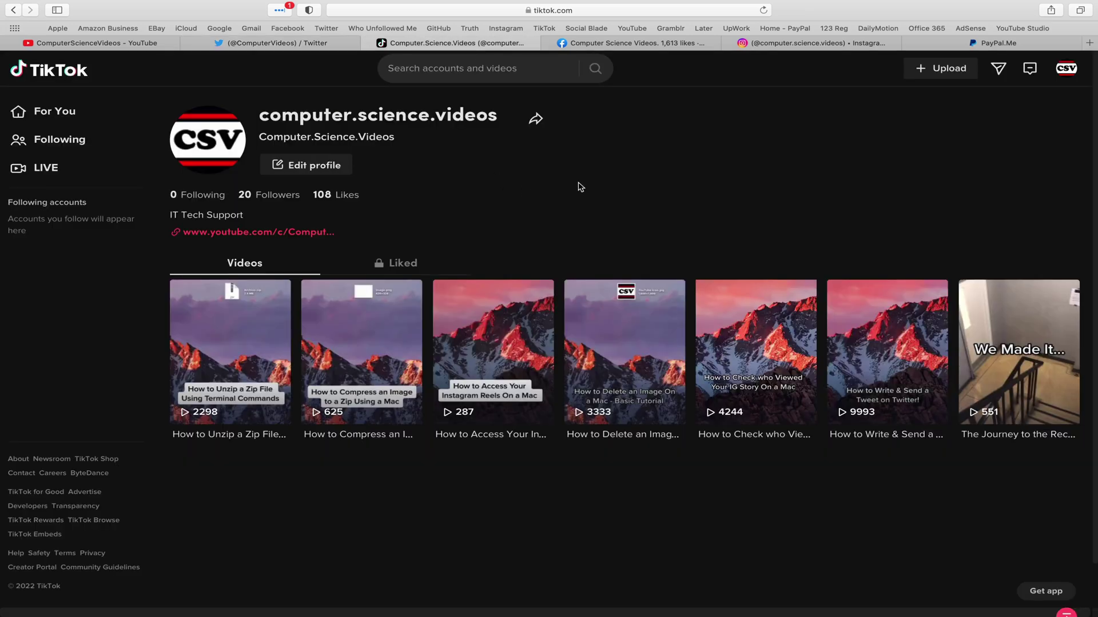
click(634, 44)
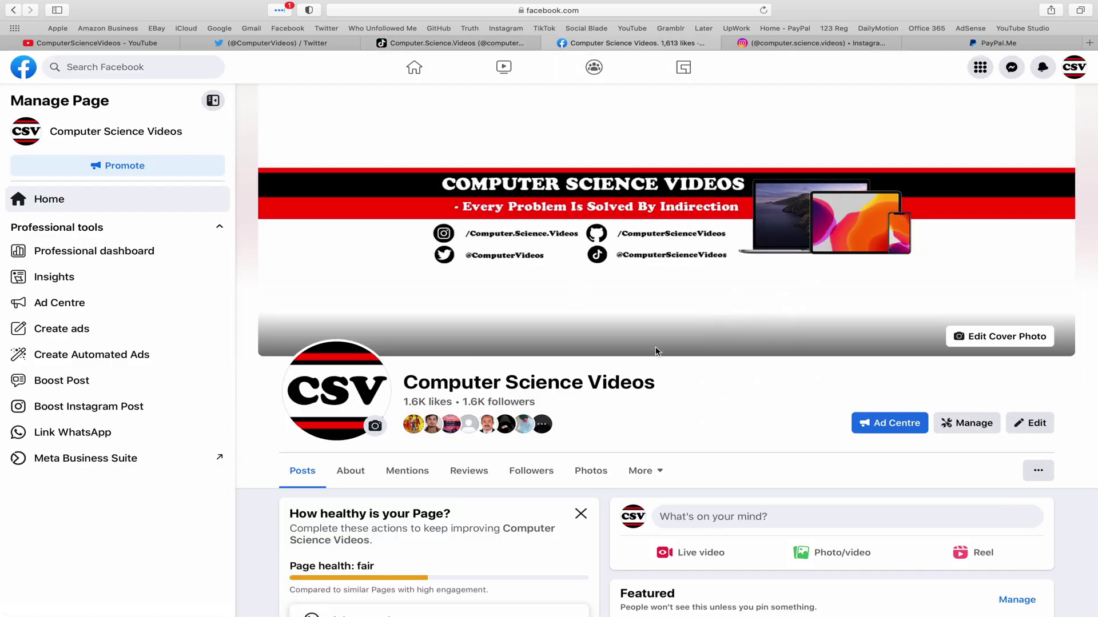
click(812, 43)
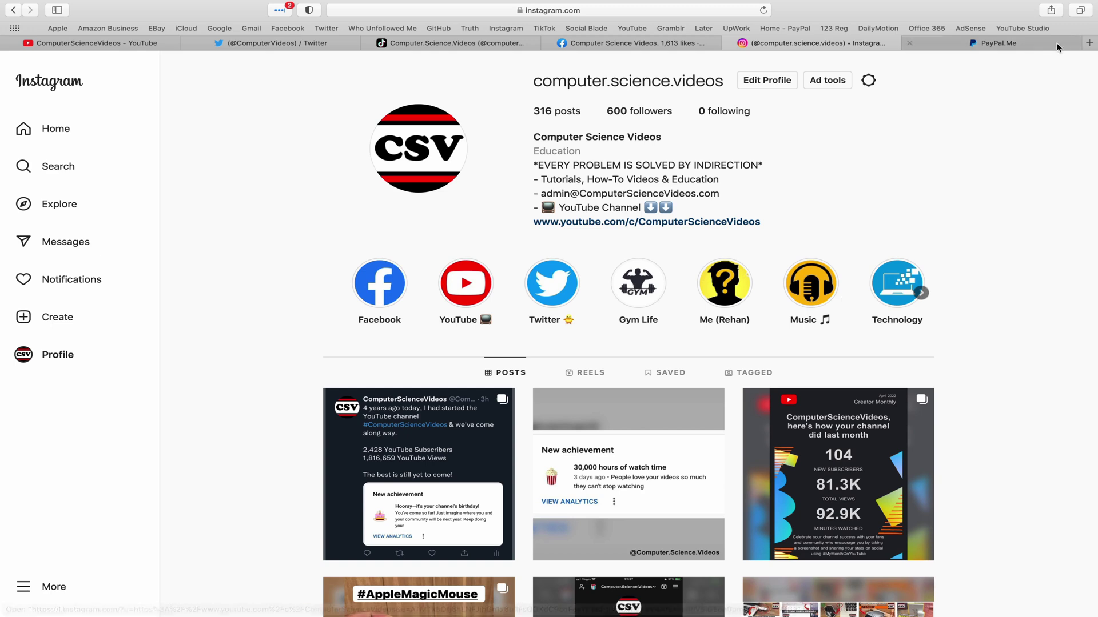
click(995, 43)
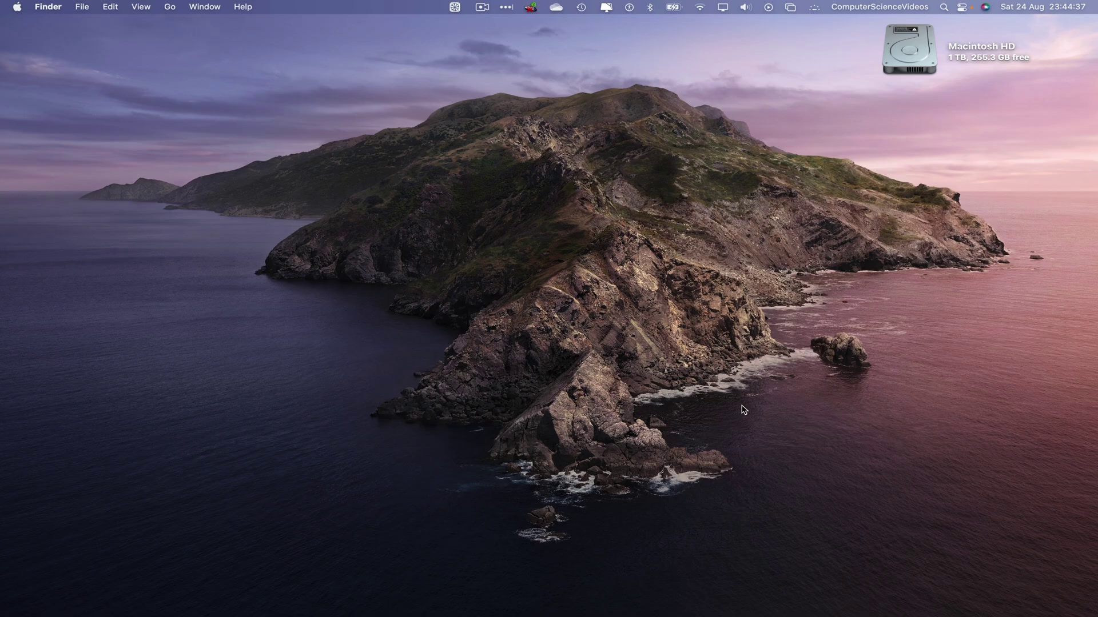
Step: Launch Safari from the Dock and go to YouTube Studio's Content page
mouse_move(660, 595)
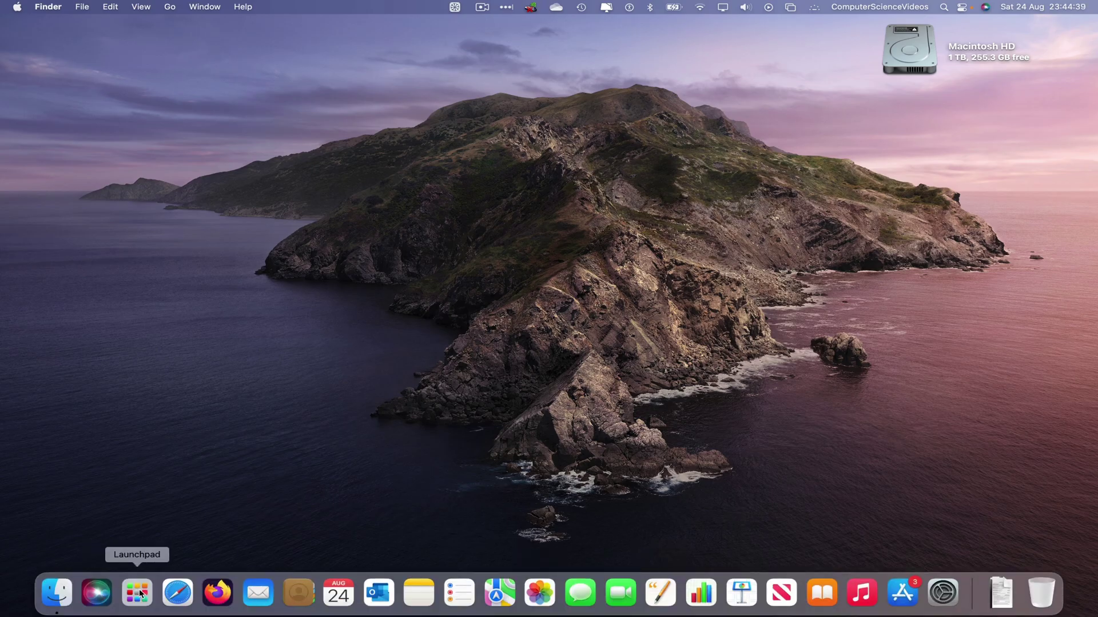
click(178, 593)
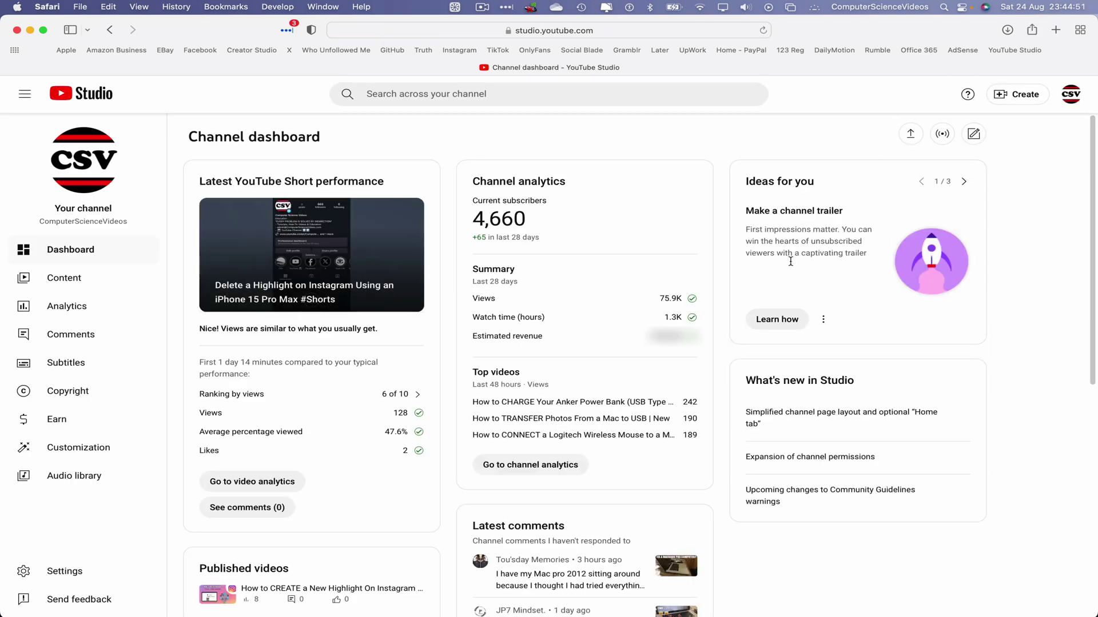
click(74, 276)
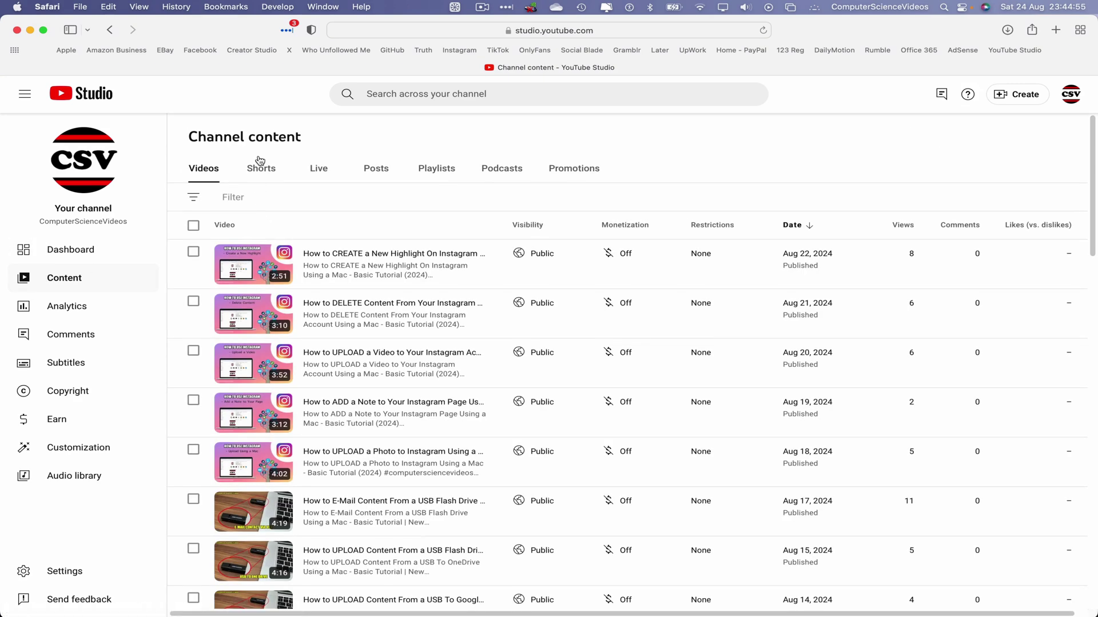
Step: Switch to the Shorts tab, inspect the newest Short's details and options menu, then return to the list
click(260, 167)
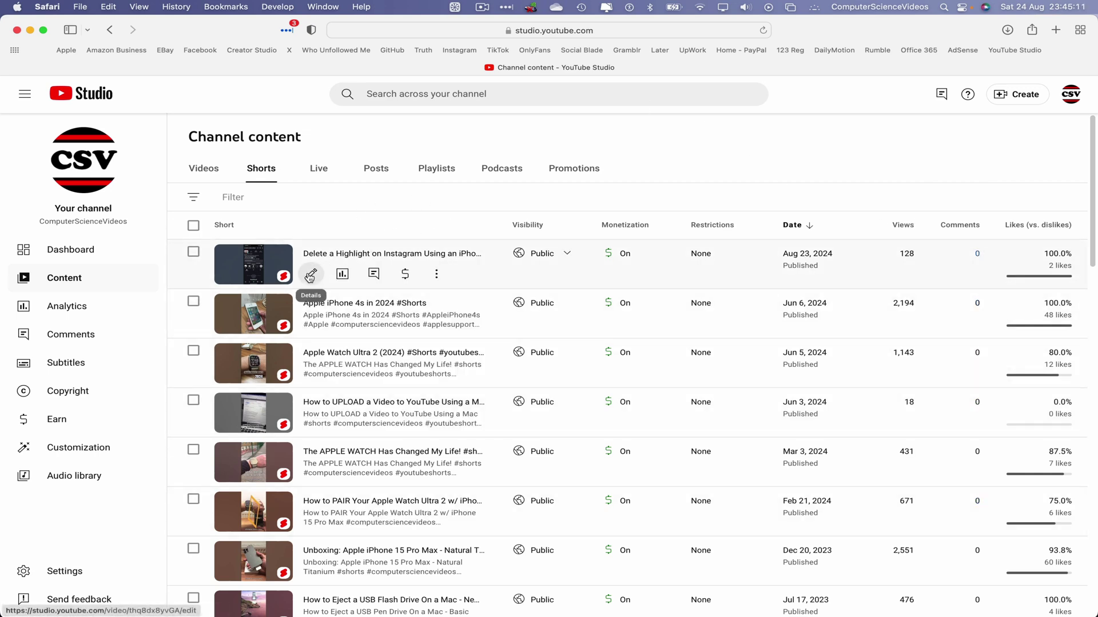
click(310, 275)
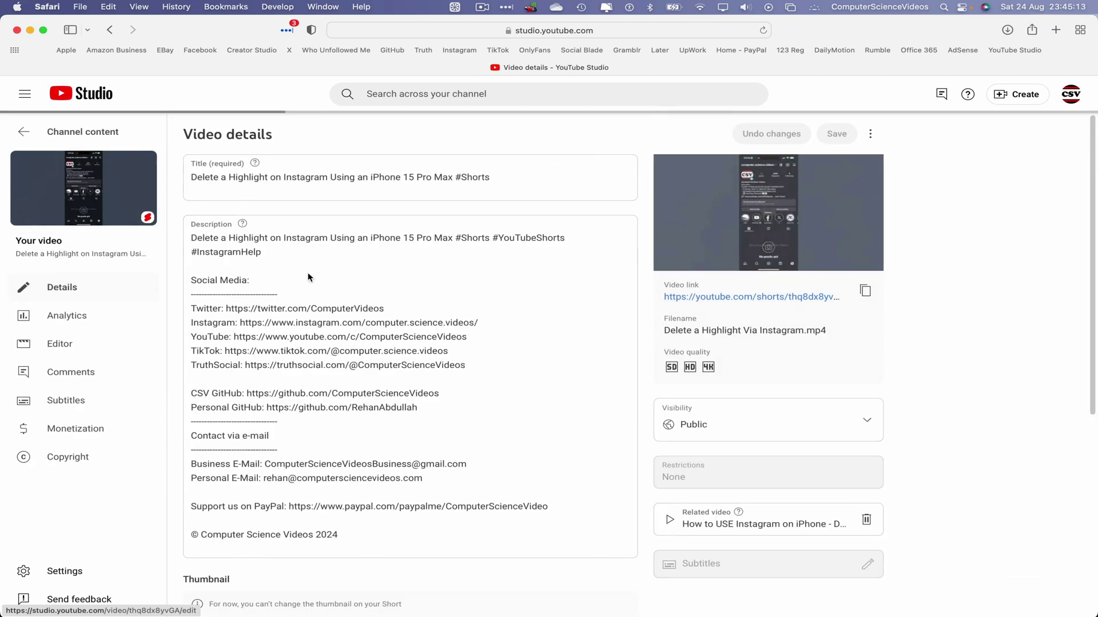
click(870, 134)
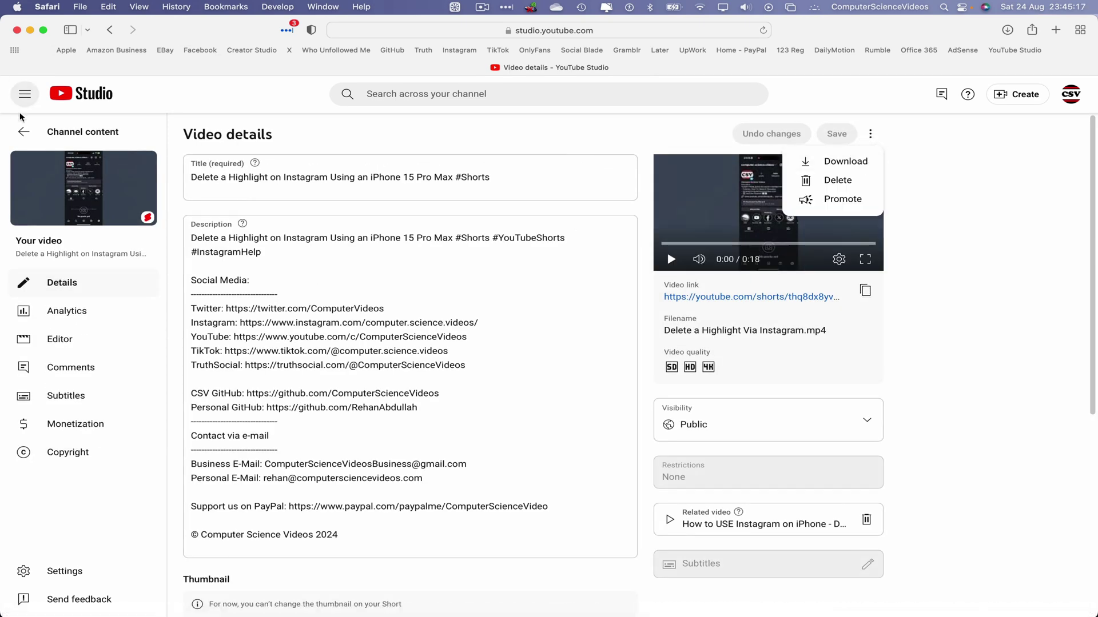
click(23, 132)
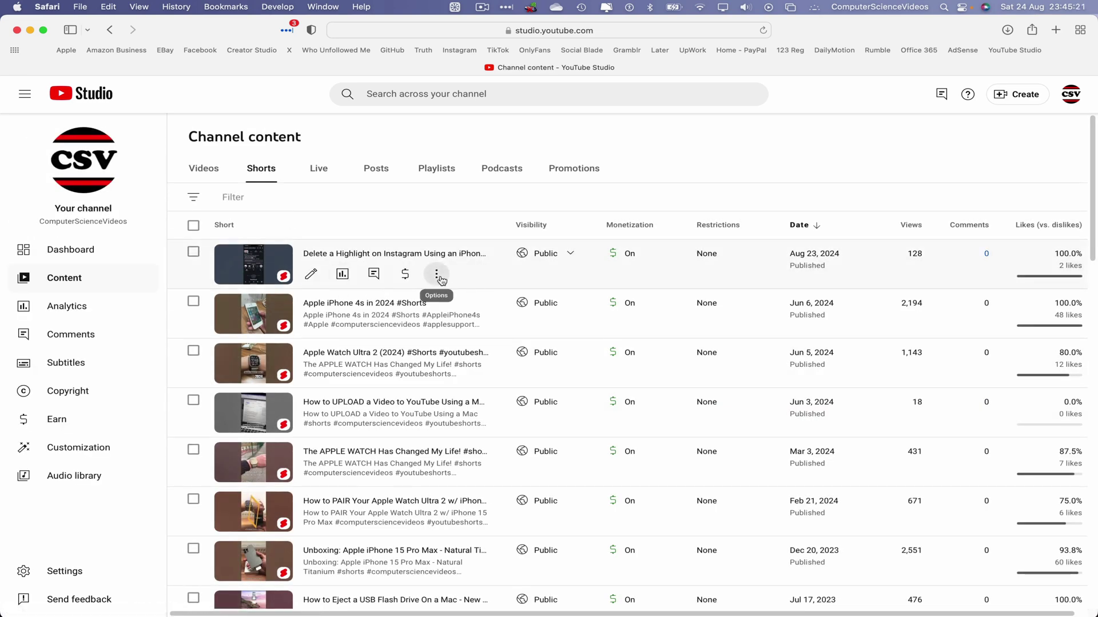
Step: Download the newest Short, the Instagram highlight deletion one, from its Options menu and save it to the Desktop
click(438, 276)
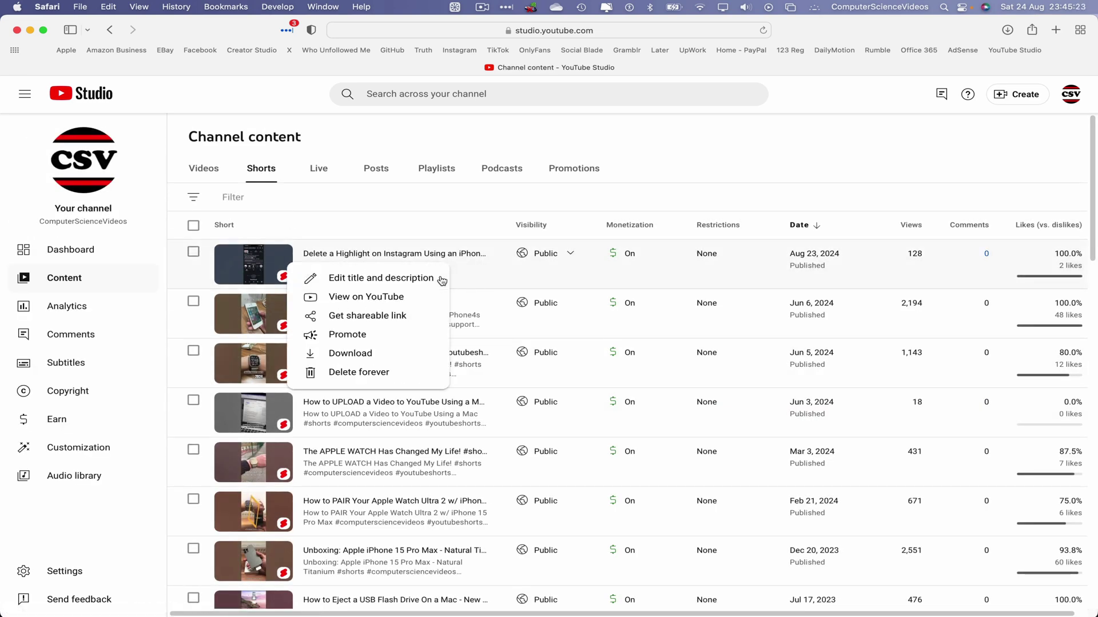
click(378, 354)
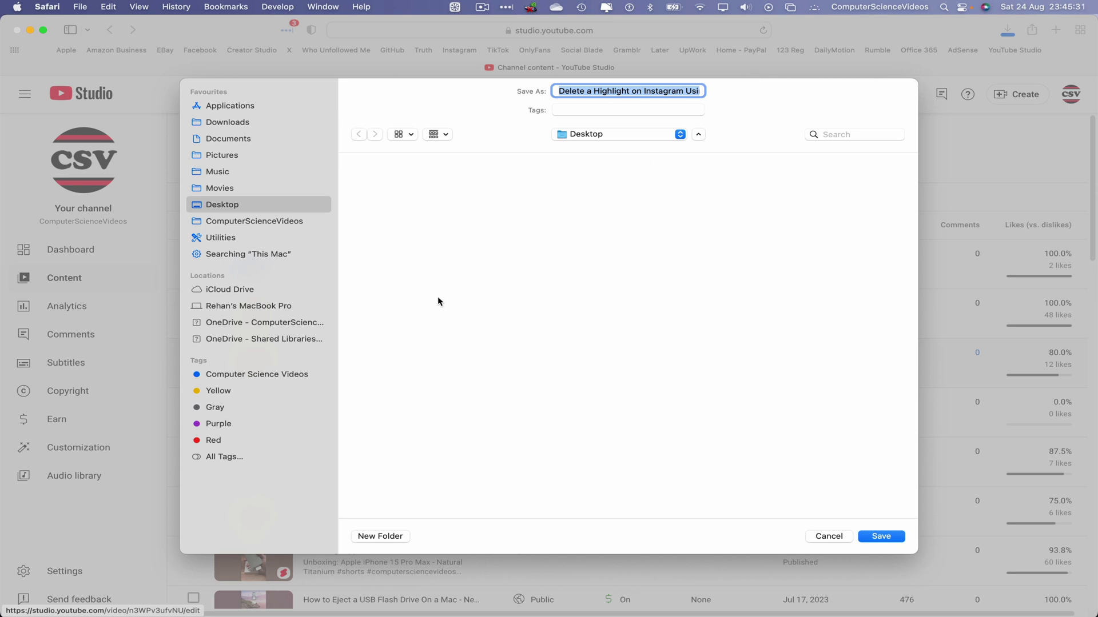
click(894, 537)
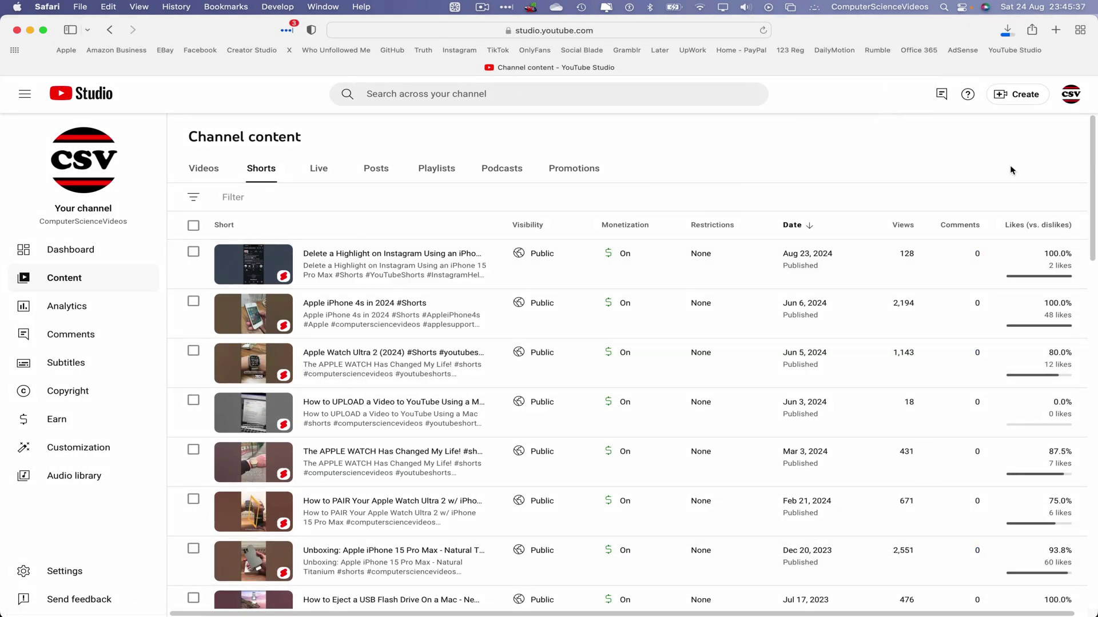
Step: Open the downloaded MP4 in QuickTime, minimize Safari, and center and resize the video window
key(super+Tab)
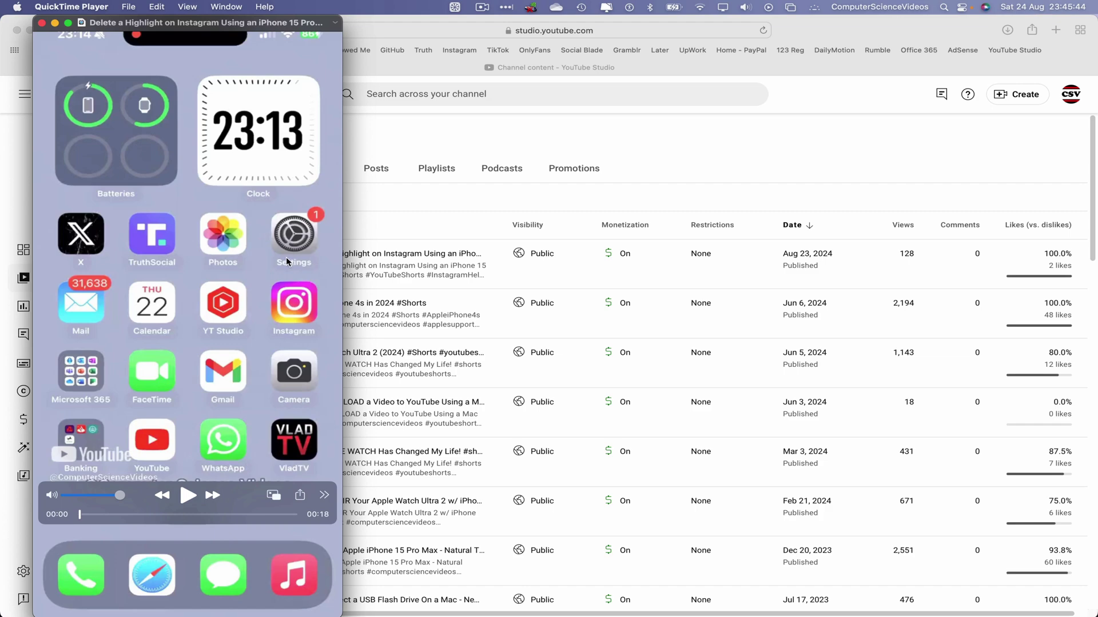
click(675, 138)
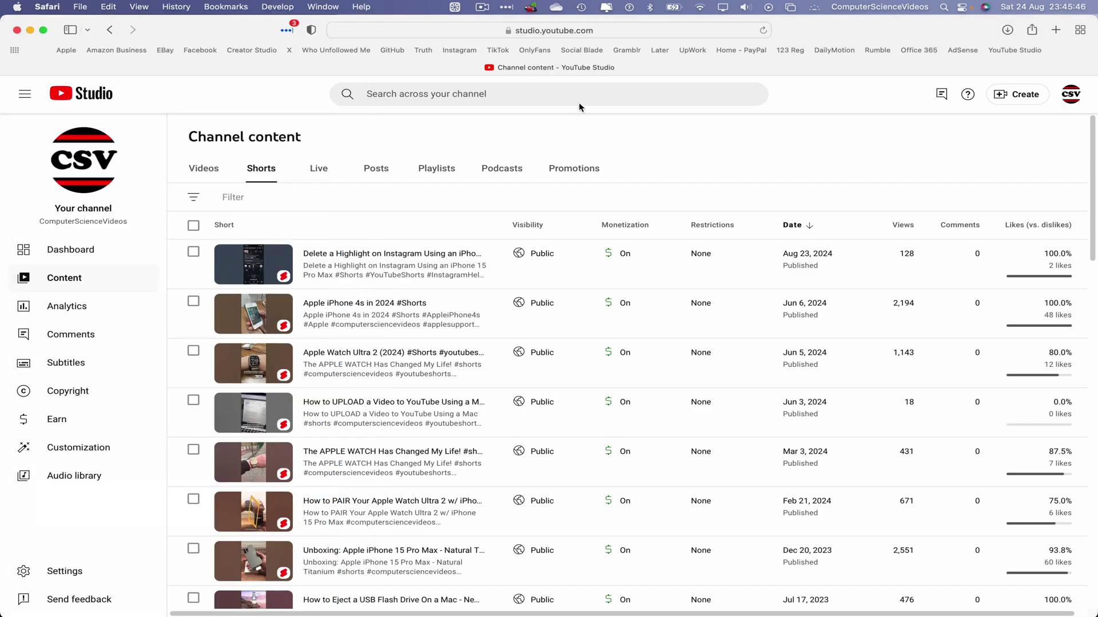
click(30, 30)
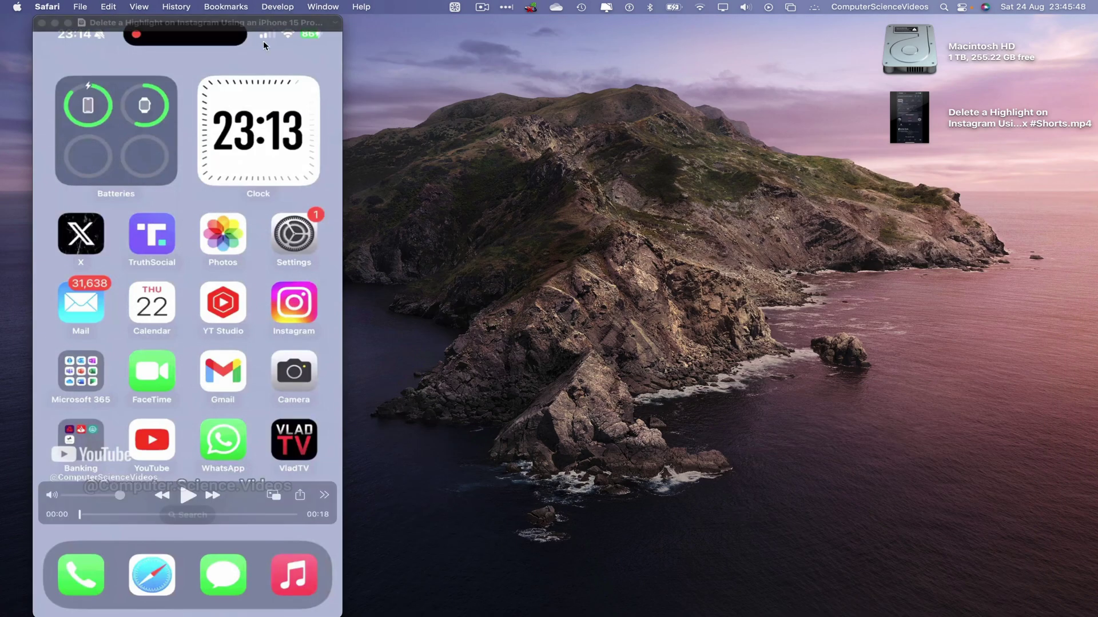
drag(252, 24, 569, 26)
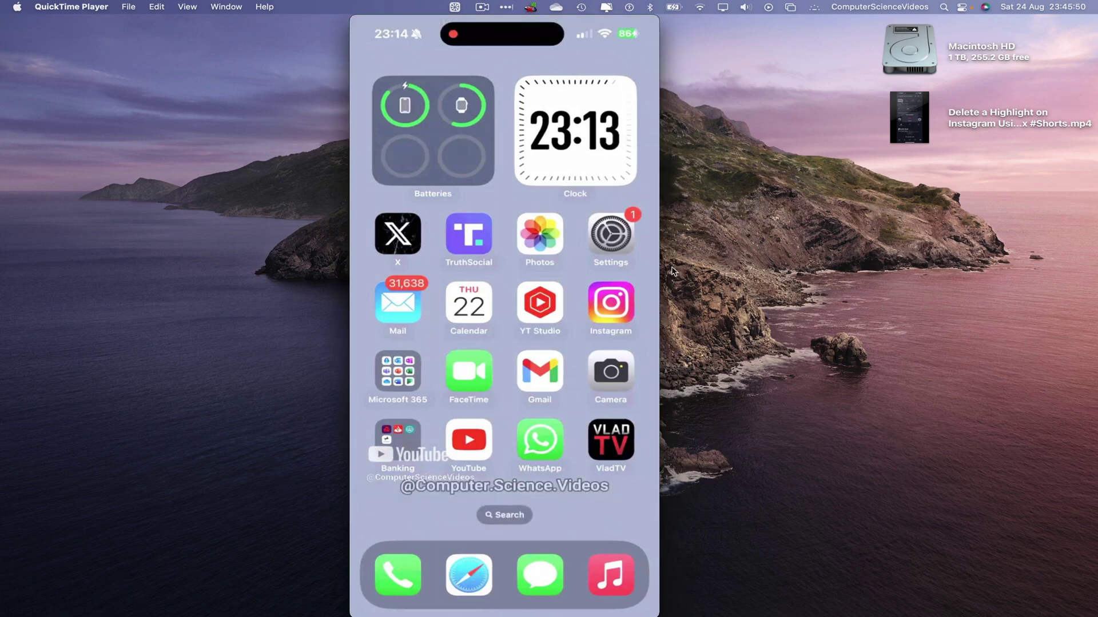
drag(658, 267, 605, 268)
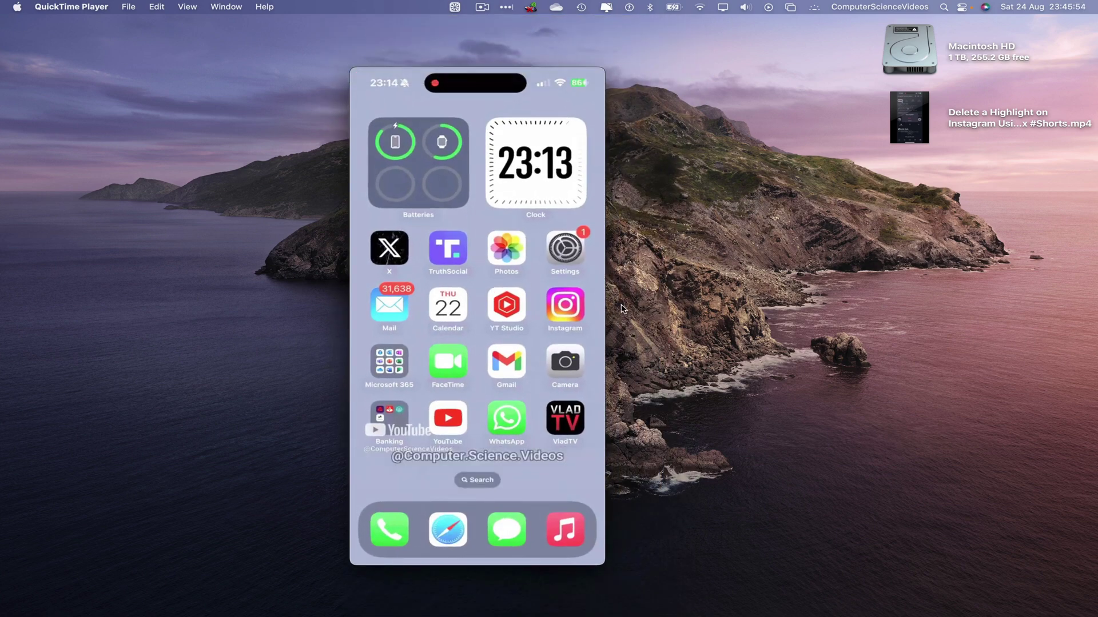
drag(605, 298, 639, 298)
Step: Play the Short to check it, then quit QuickTime Player
key(space)
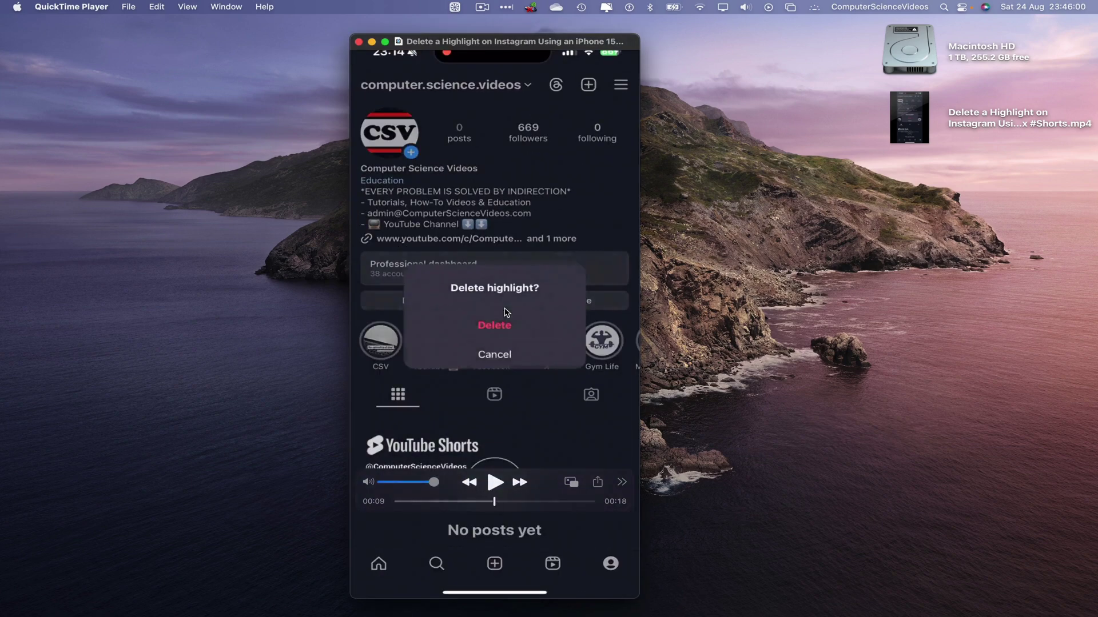
click(70, 7)
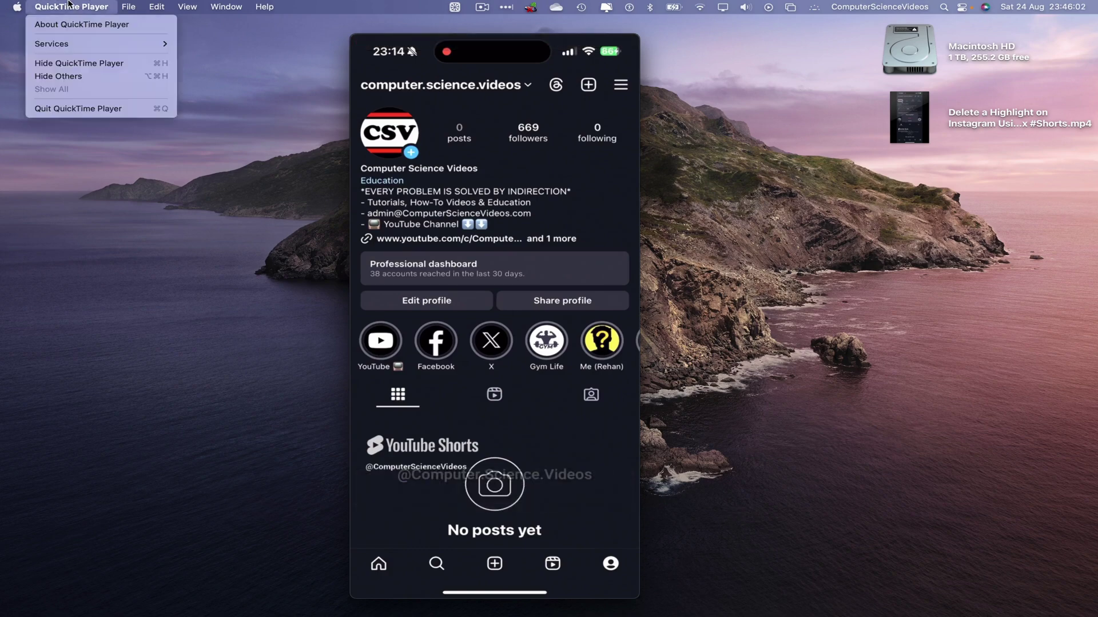
click(90, 108)
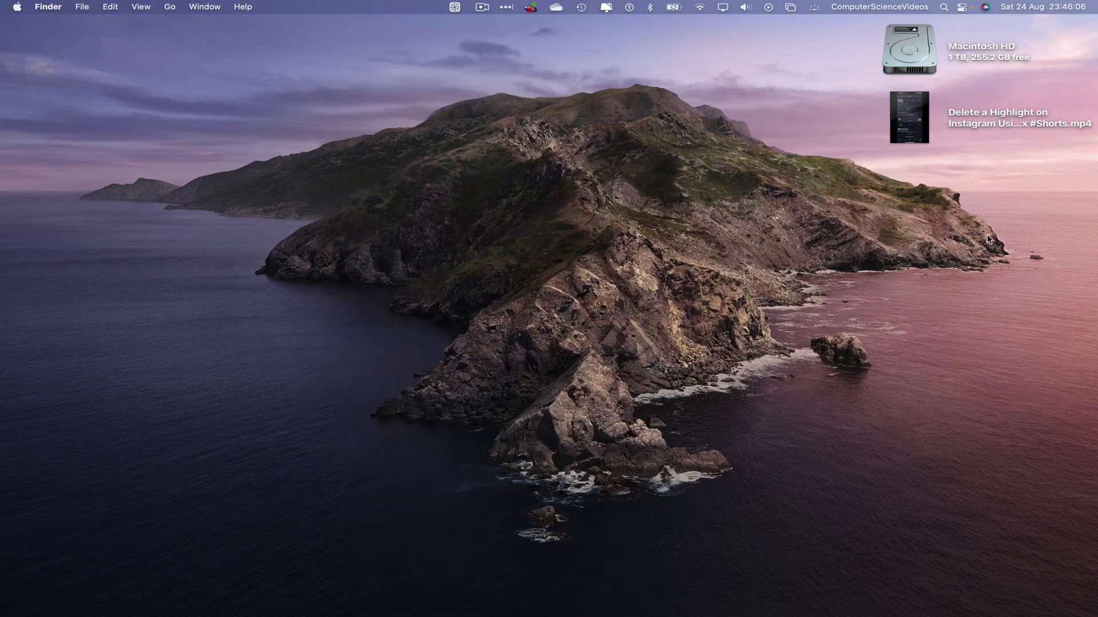
right_click(926, 129)
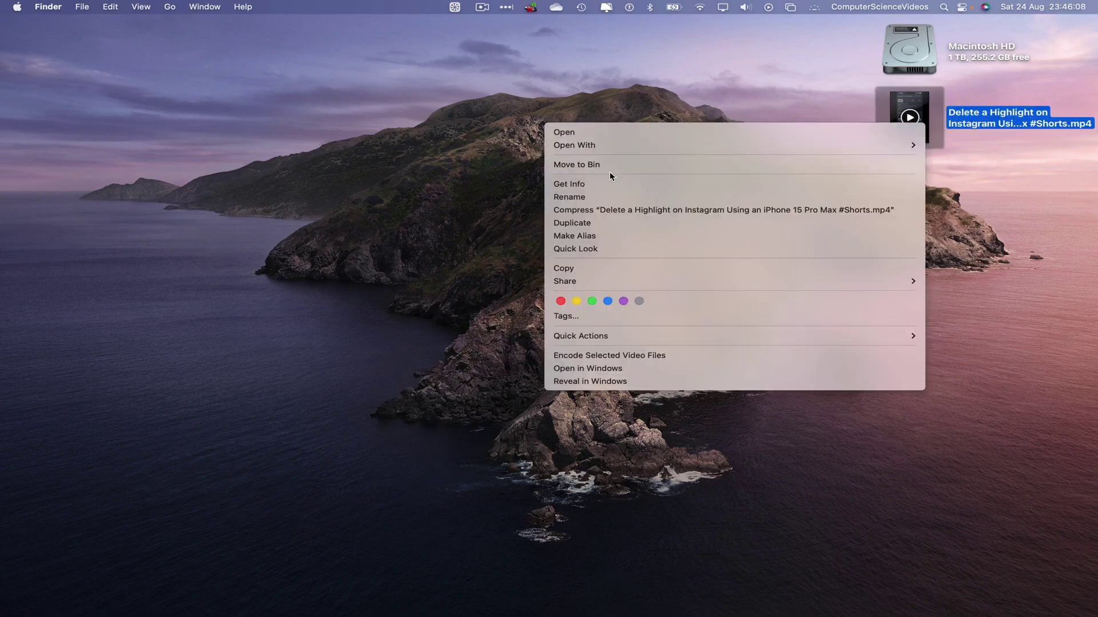
click(259, 136)
key(super+i)
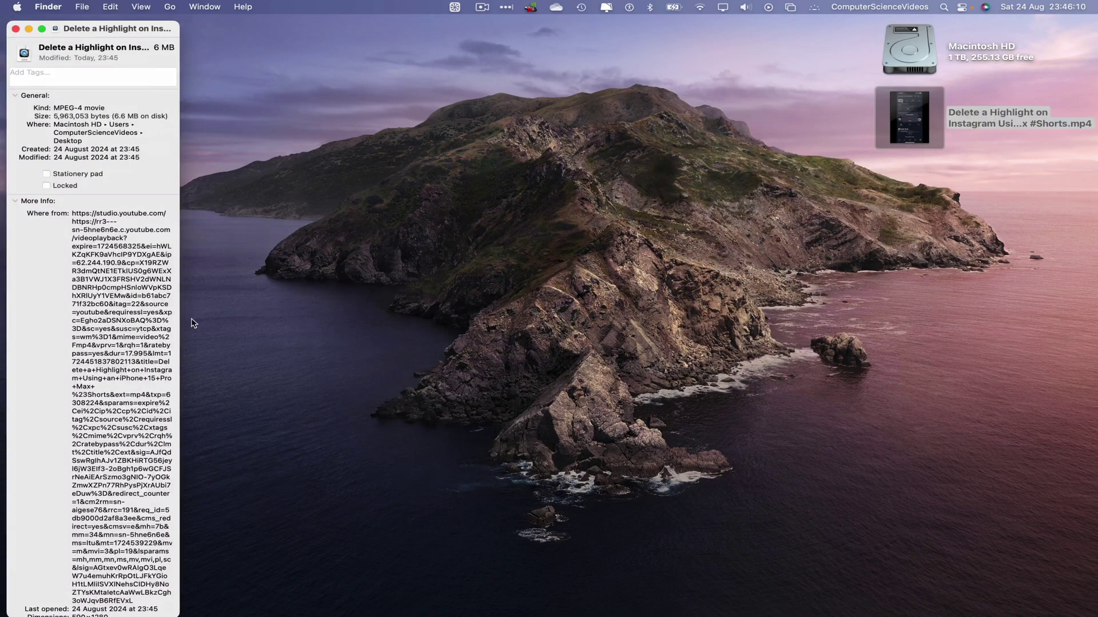
scroll(112, 244, down, 10)
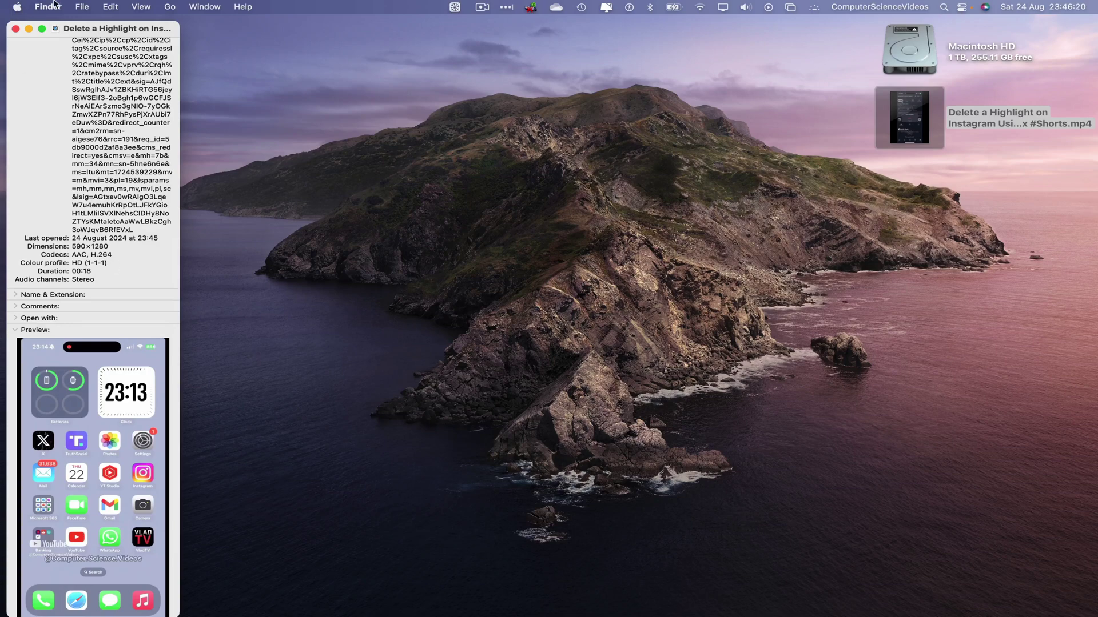
Step: Close the MP4's info window, deselect the file, then restore and quit Safari
click(15, 28)
click(425, 176)
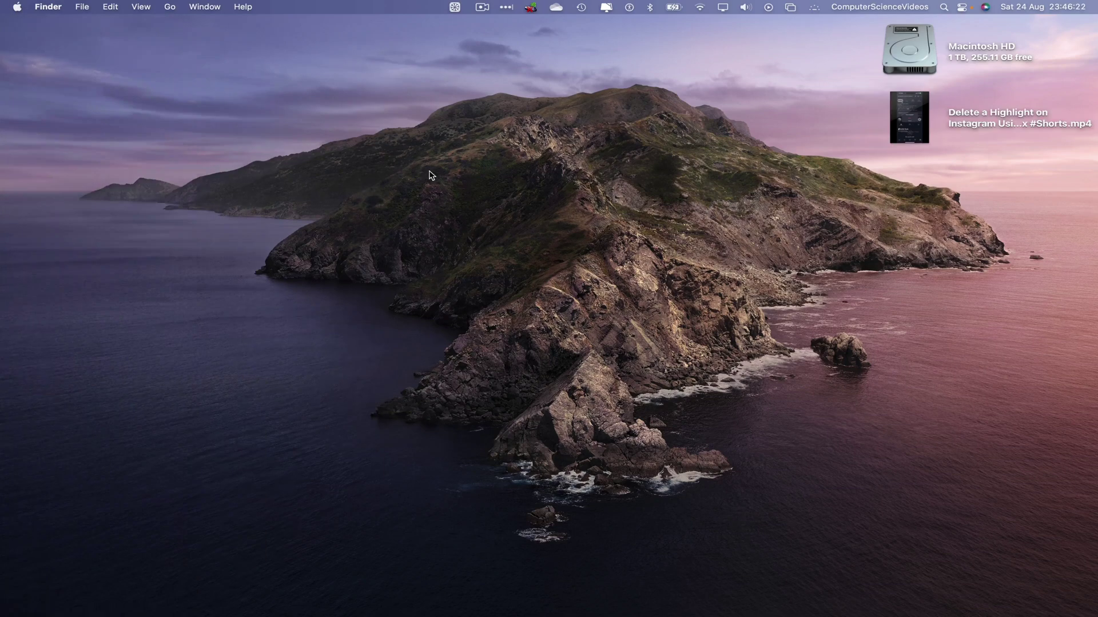
mouse_move(869, 609)
click(1000, 602)
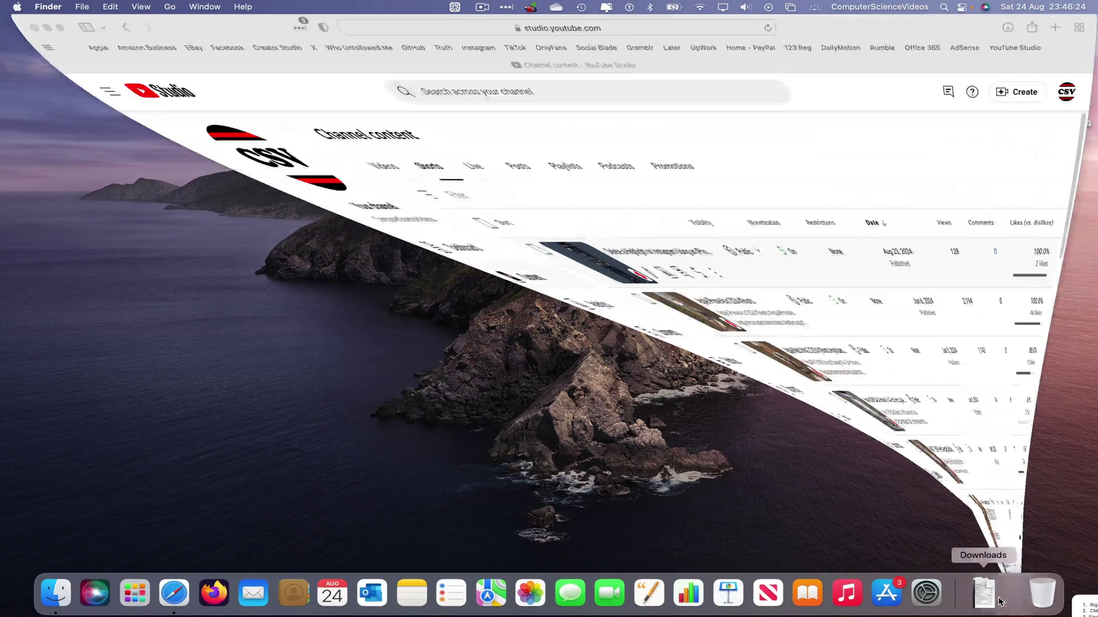
click(70, 5)
mouse_move(50, 5)
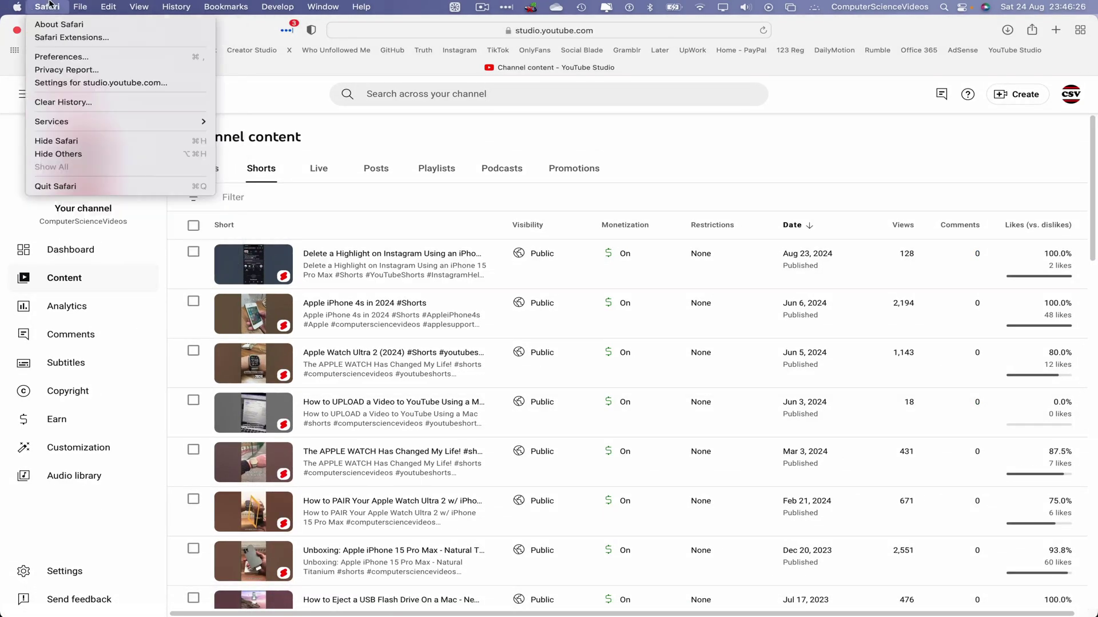
click(57, 186)
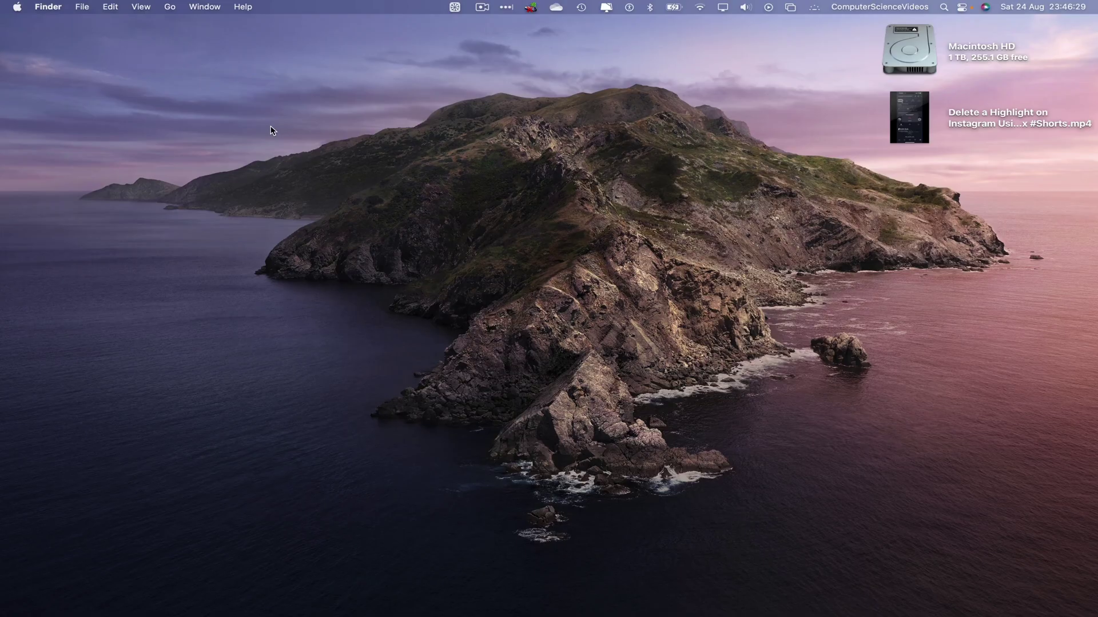